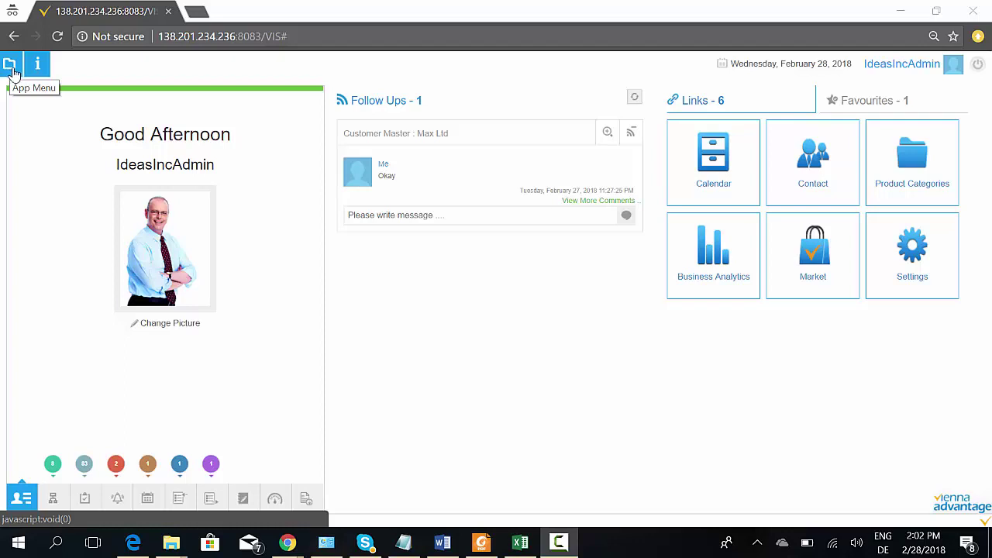
- Search the application for "produ" and open the Product window
left_click(11, 68)
left_click(12, 67)
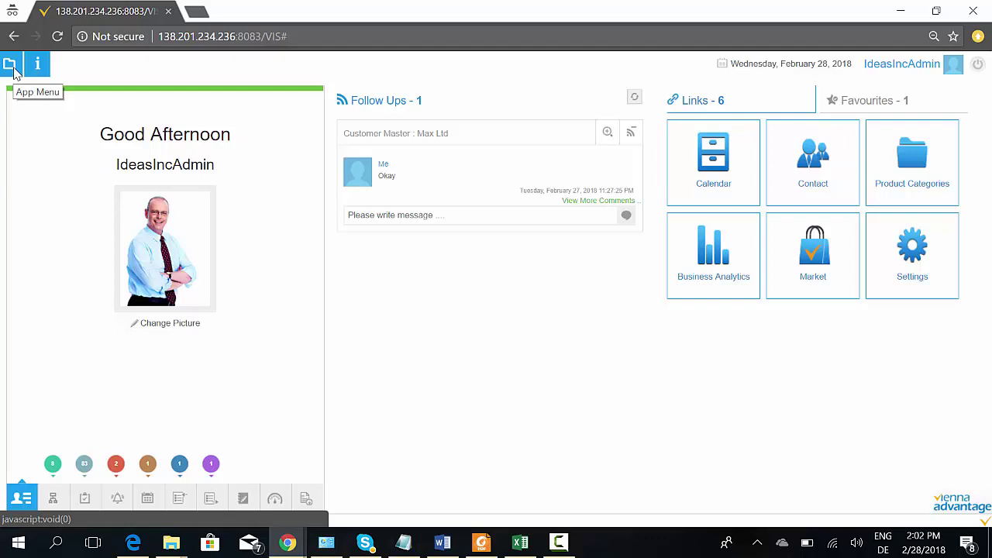
left_click(12, 67)
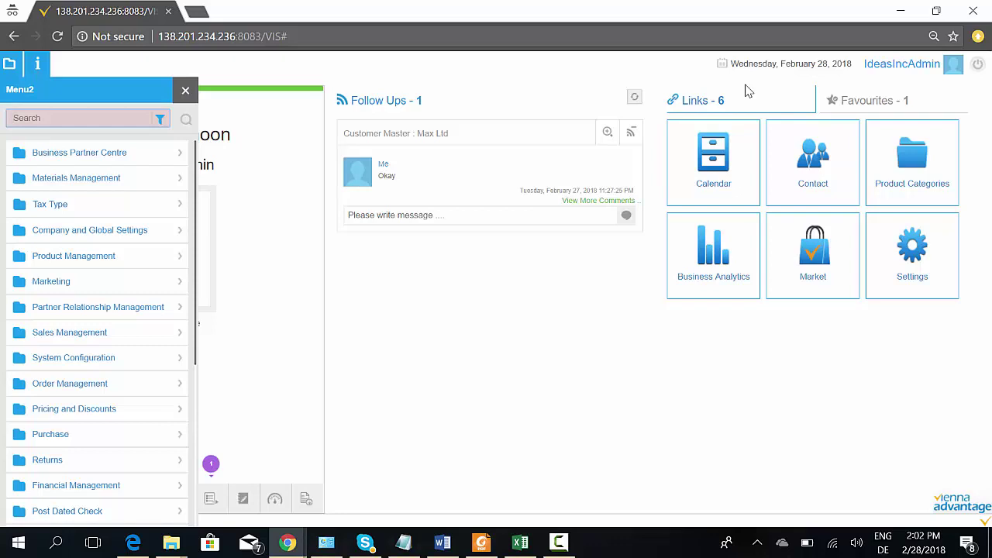
type("produ")
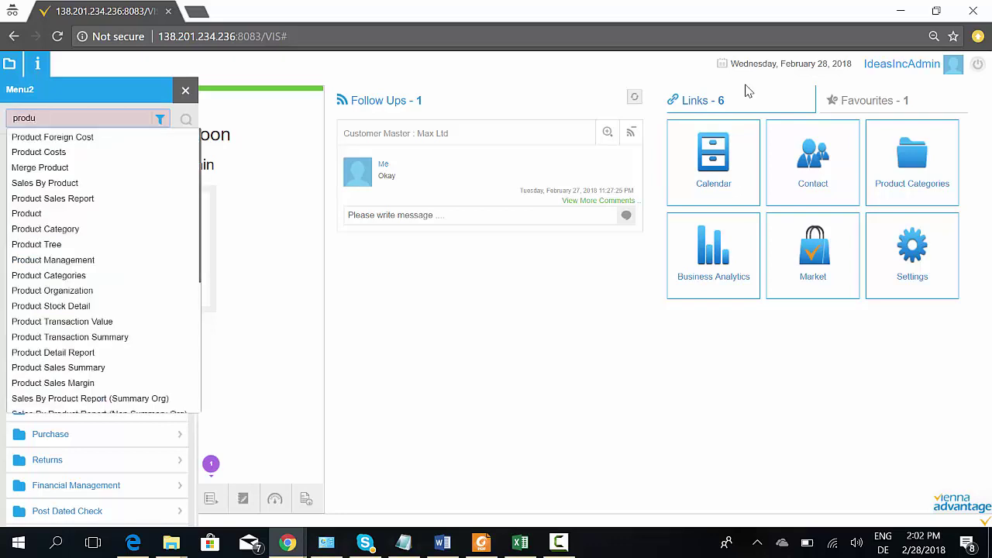
key("Down")
key("Down")
key("Down")
key("Down")
key("Down")
key("Down")
key("Return")
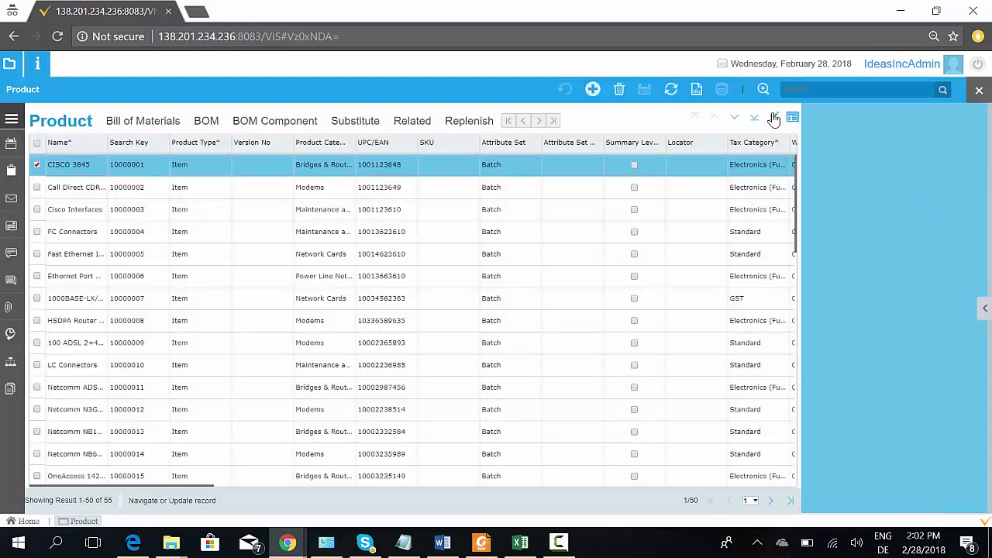
- Show the CISCO 3845 product in single-record view and examine its Tax Category field
left_click(775, 118)
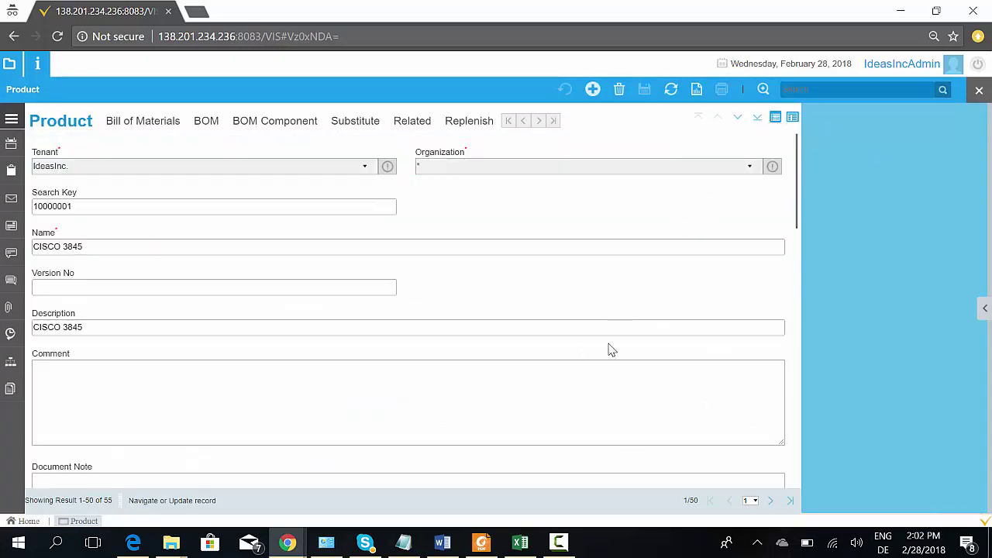
scroll(616, 350, "down", 5)
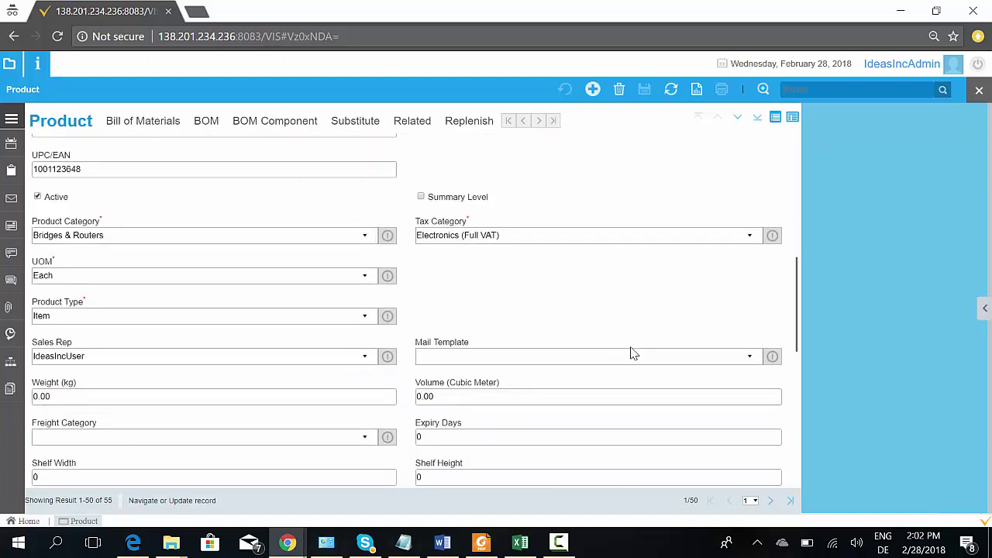
left_click_drag(470, 222, 416, 225)
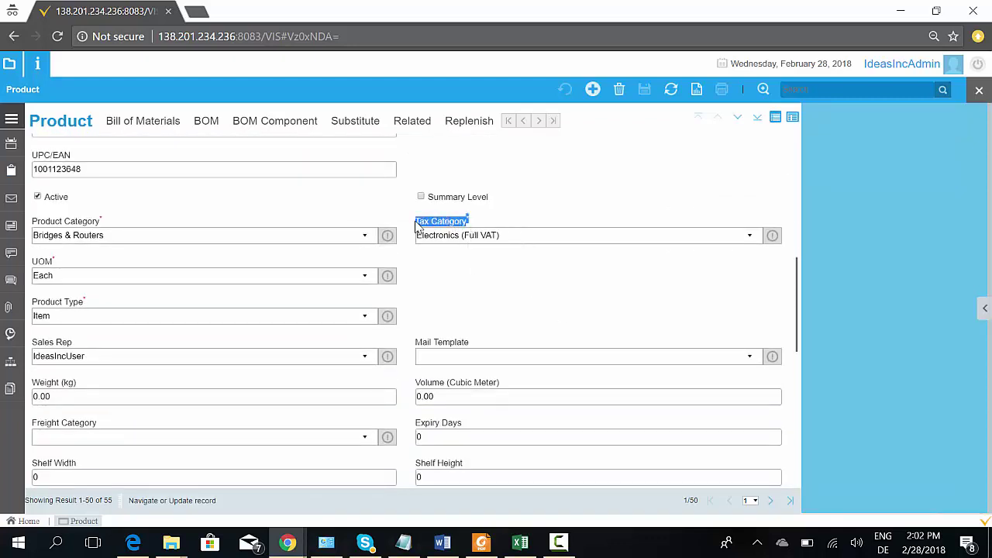
left_click(461, 225)
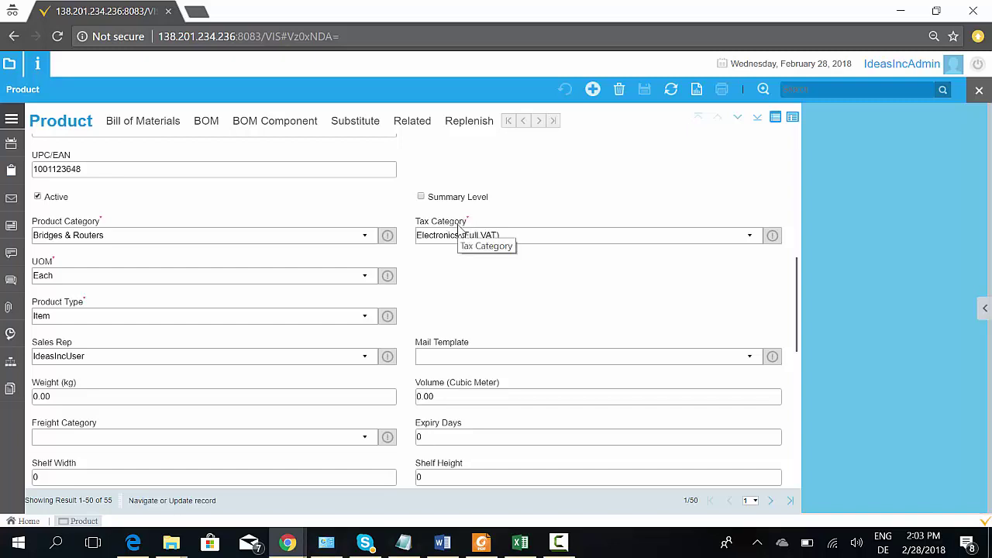
- Zoom from the product's Tax Category field to its linked record and show that record in single-record view
left_click(771, 235)
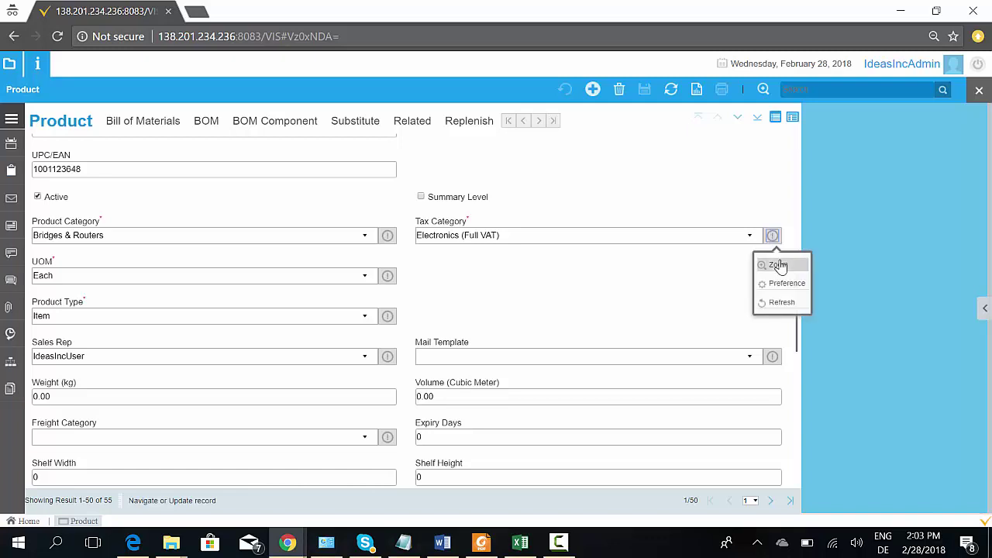
left_click(777, 265)
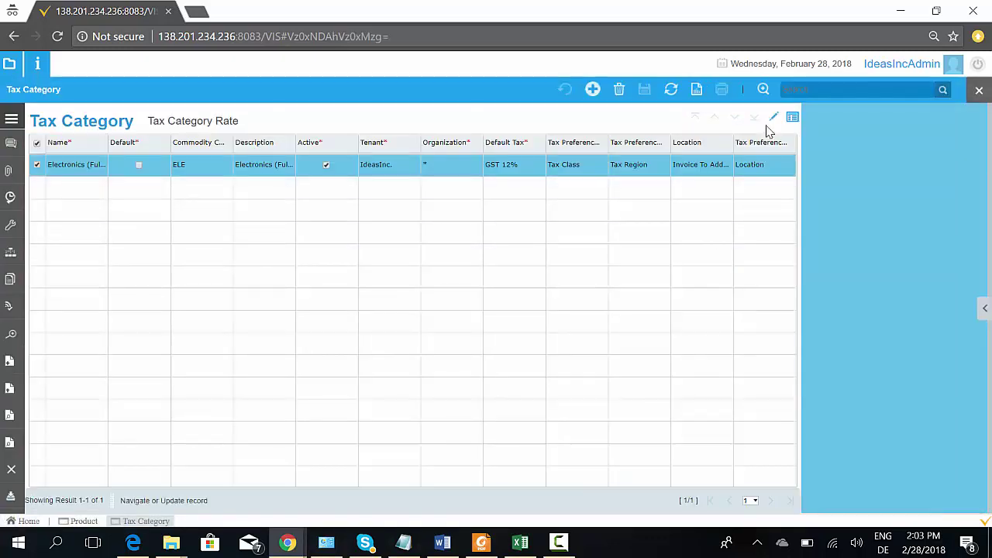
left_click(773, 120)
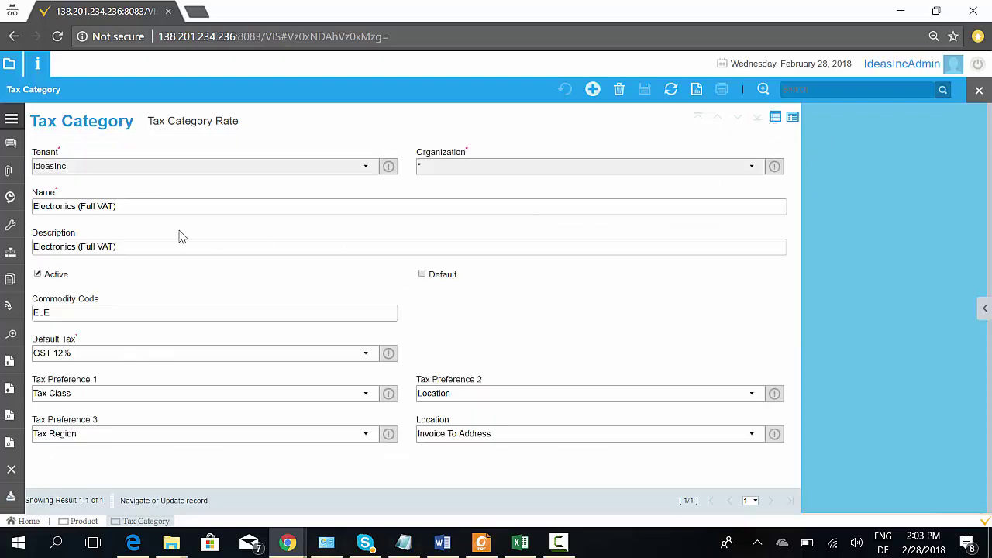
- Examine the Name and Commodity Code fields of the Electronics (Full VAT) tax category
left_click_drag(153, 210, 35, 203)
left_click(113, 208)
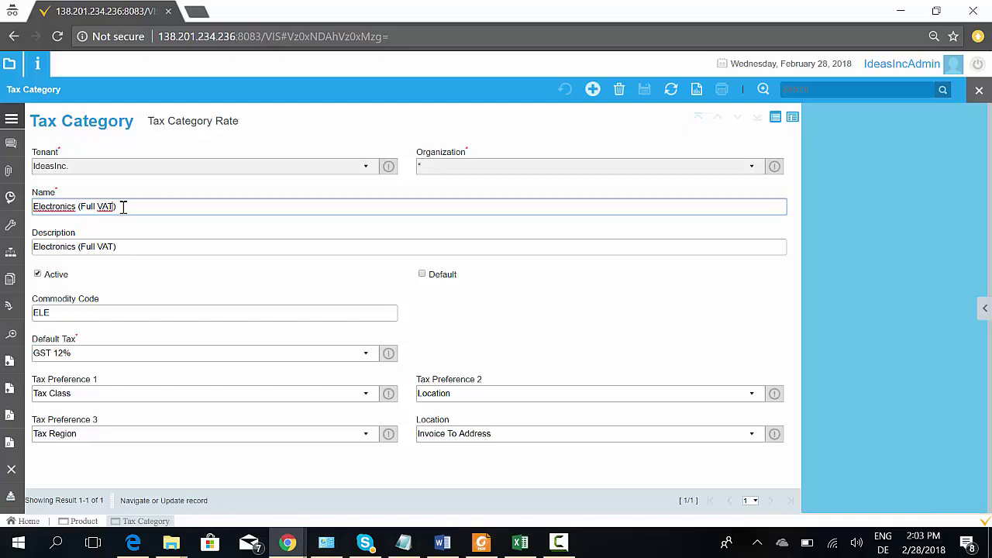
left_click(111, 312)
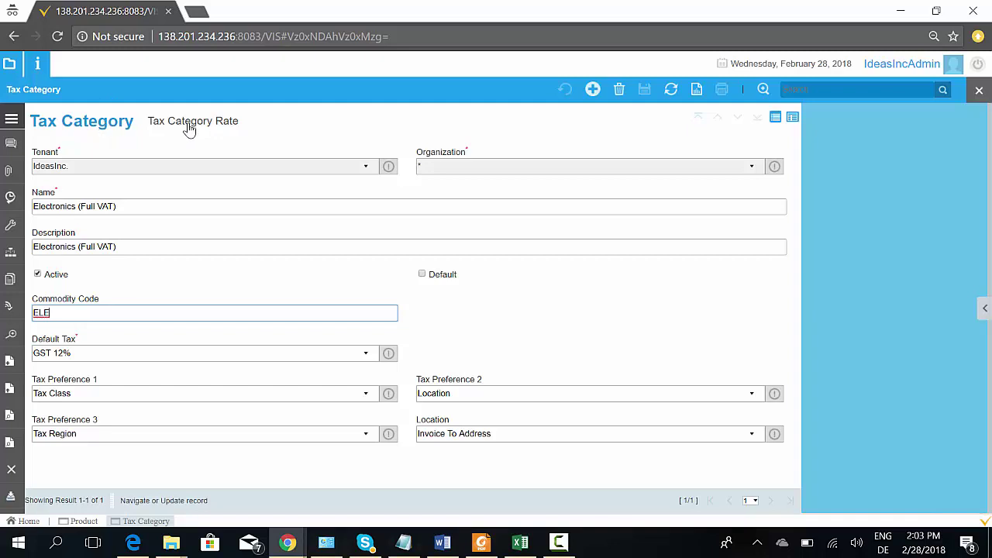
left_click(249, 209)
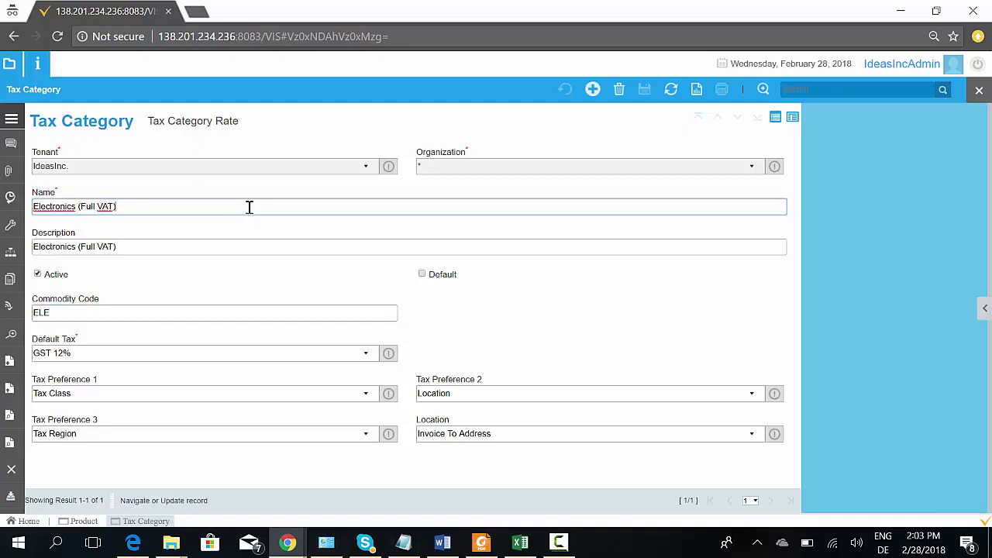
- Open and refresh the category's Tax Category Rate records, then examine the Tax Class of line 10 in single-record view
left_click(199, 127)
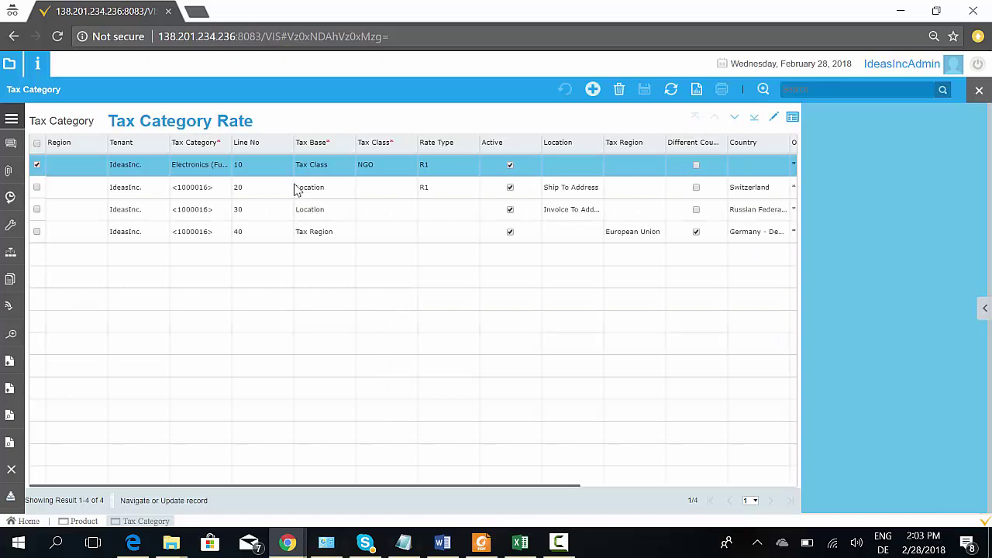
left_click(670, 91)
left_click(774, 120)
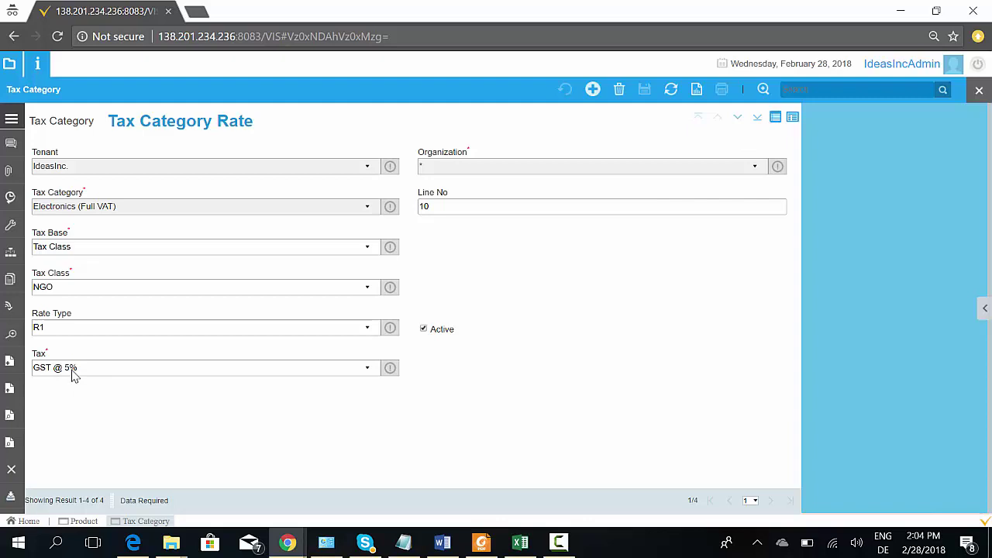
left_click_drag(71, 275, 35, 282)
left_click(41, 281)
- Step through the tax category rates from line 20 onward, checking the available Tax Base options on line 20
left_click(737, 119)
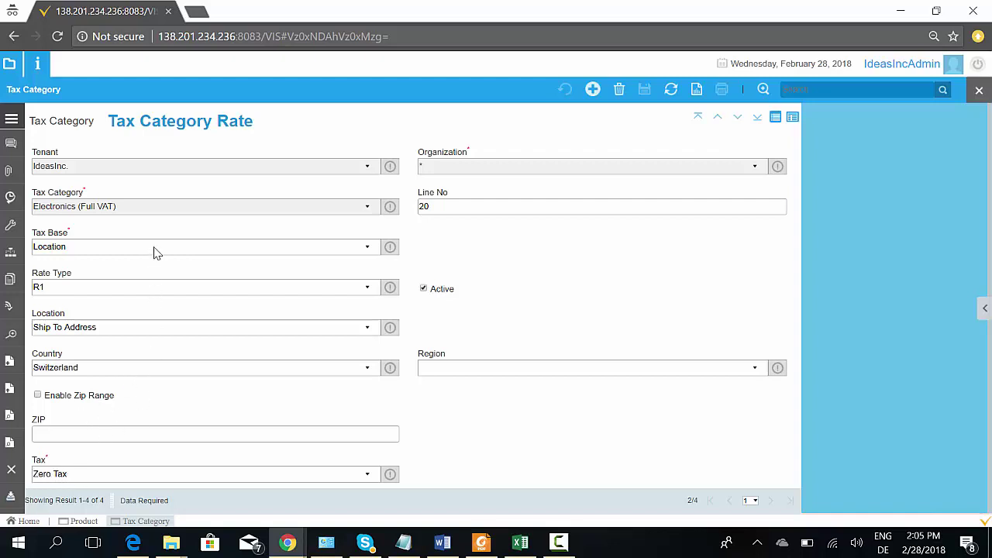
left_click(223, 251)
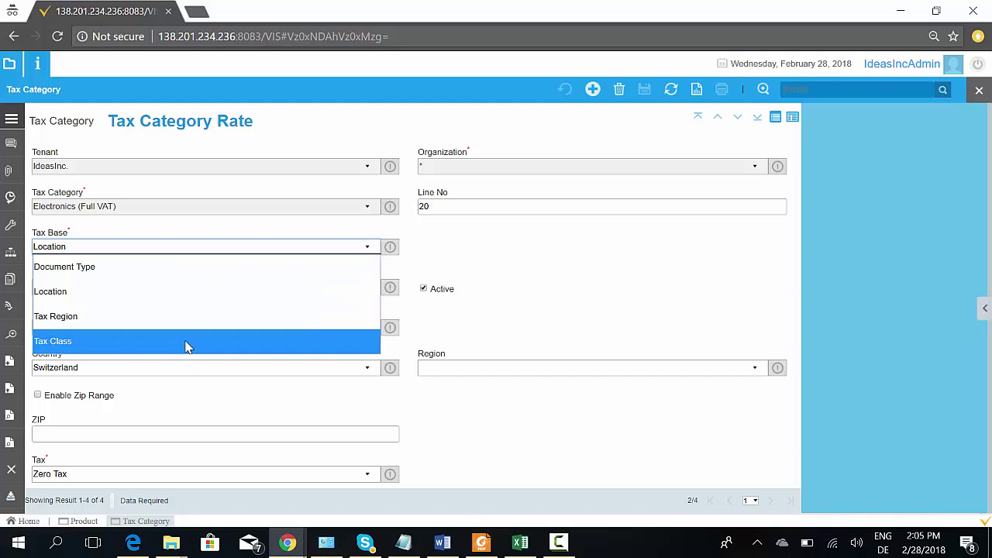
left_click(220, 249)
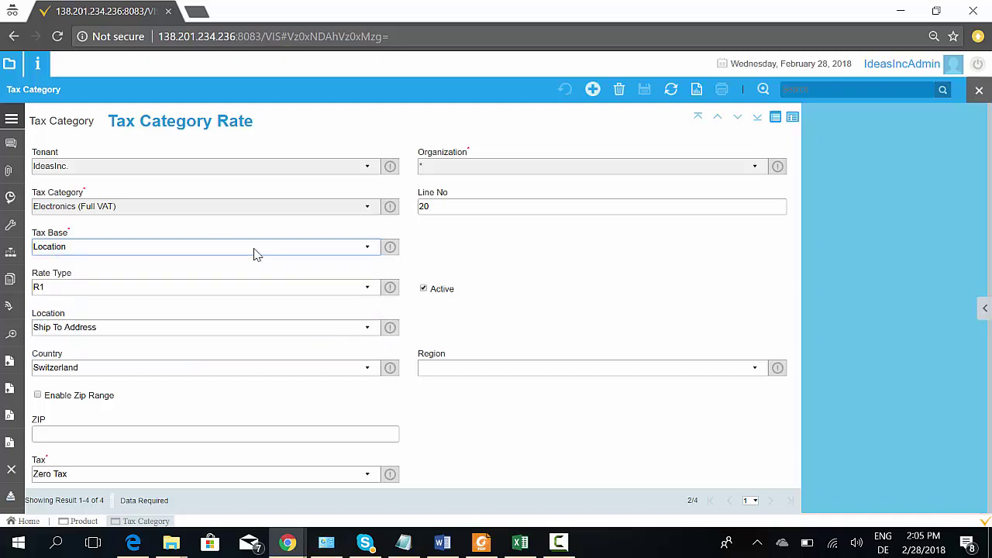
left_click(736, 118)
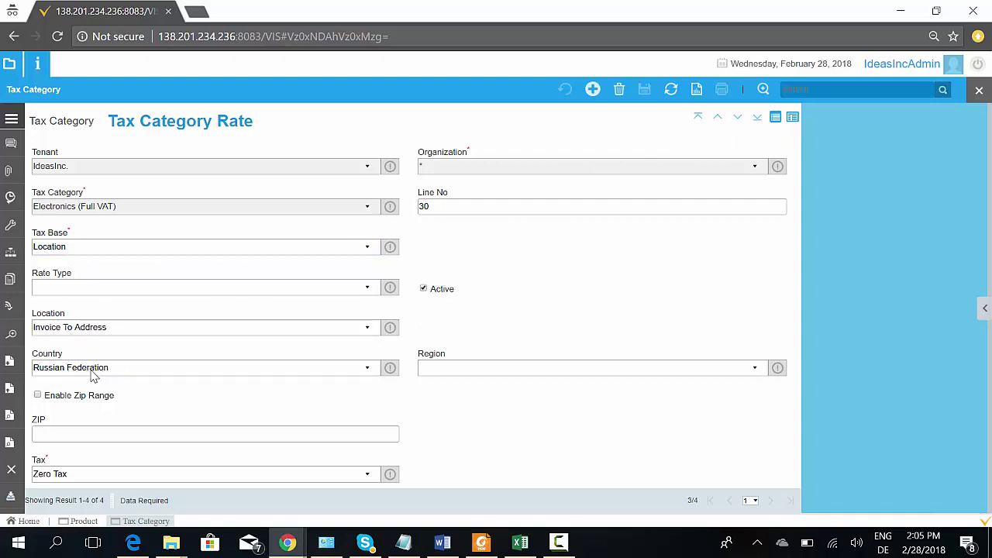
left_click(737, 118)
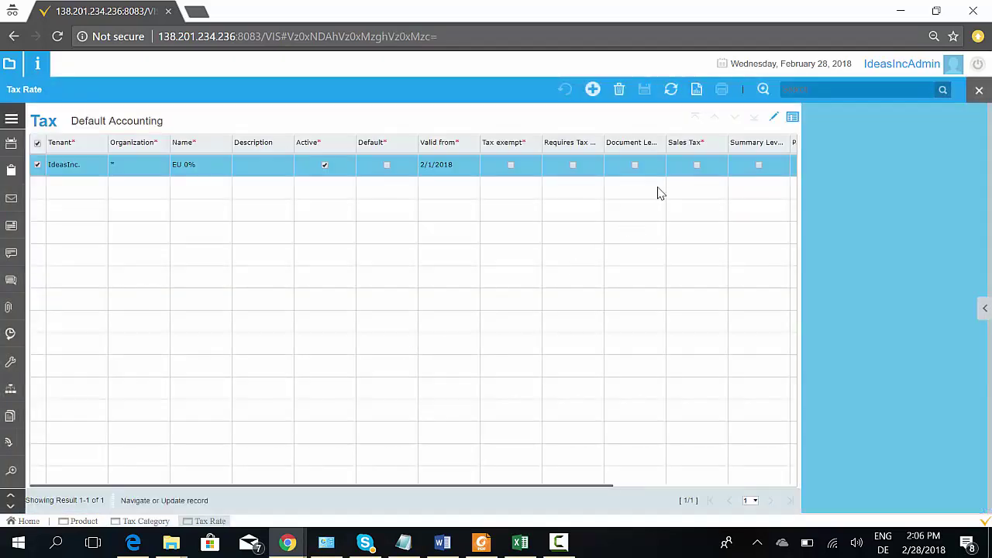
- Show the EU 0% tax in single-record view, check the Parent Tax options and close the Tax Rate window
left_click(774, 117)
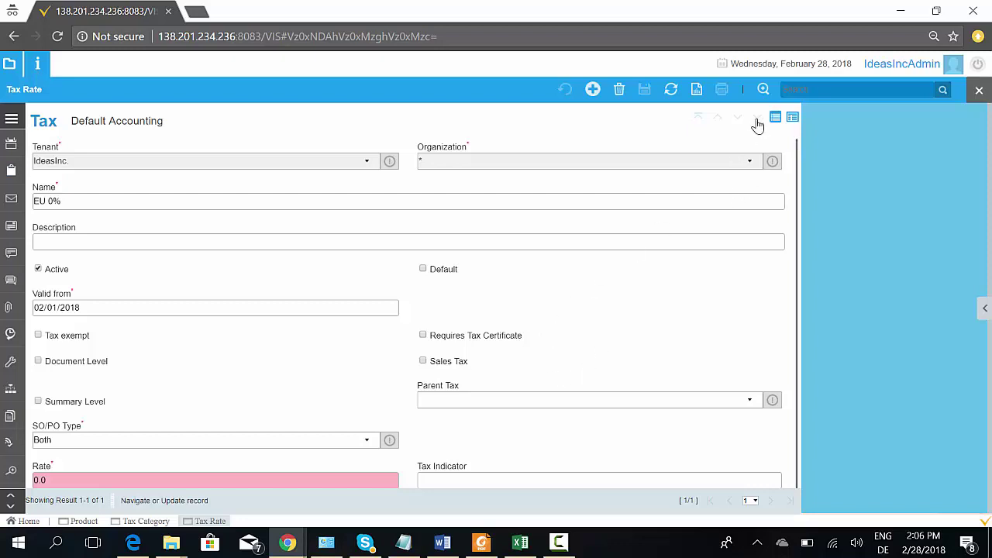
left_click(473, 400)
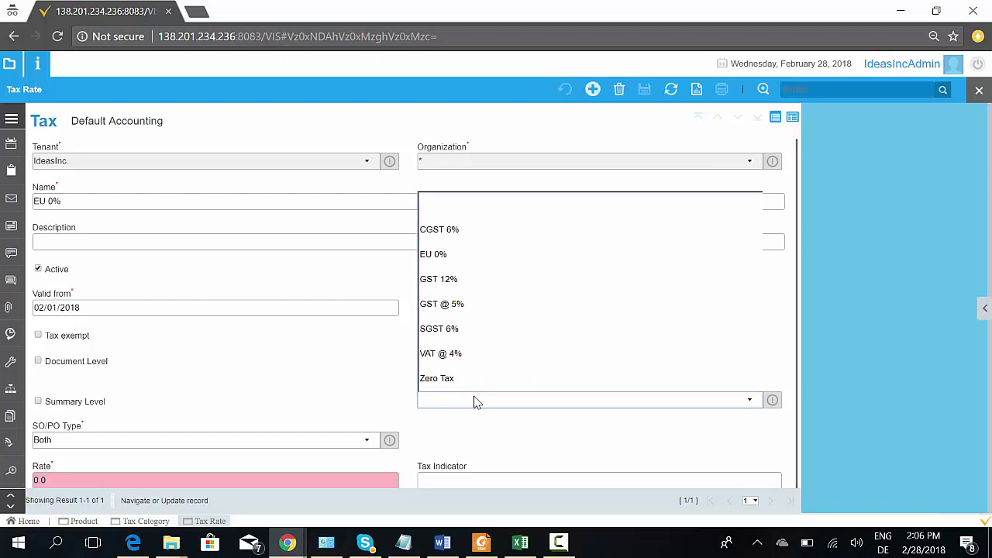
left_click(470, 403)
left_click_drag(450, 386, 410, 393)
left_click(431, 388)
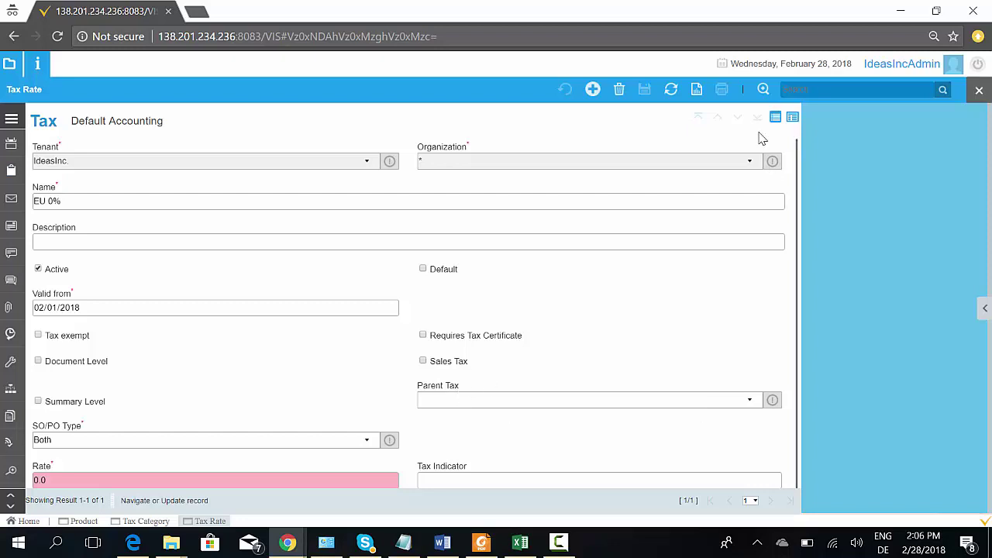
left_click(978, 91)
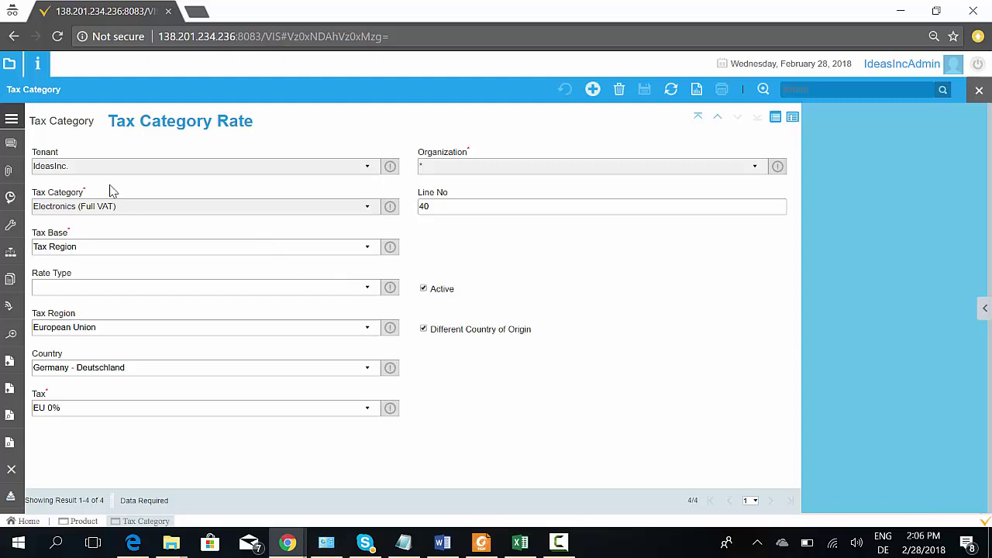
- Compare the Tax Category header with its rate line 40 and examine the header's Default Tax field
left_click(69, 131)
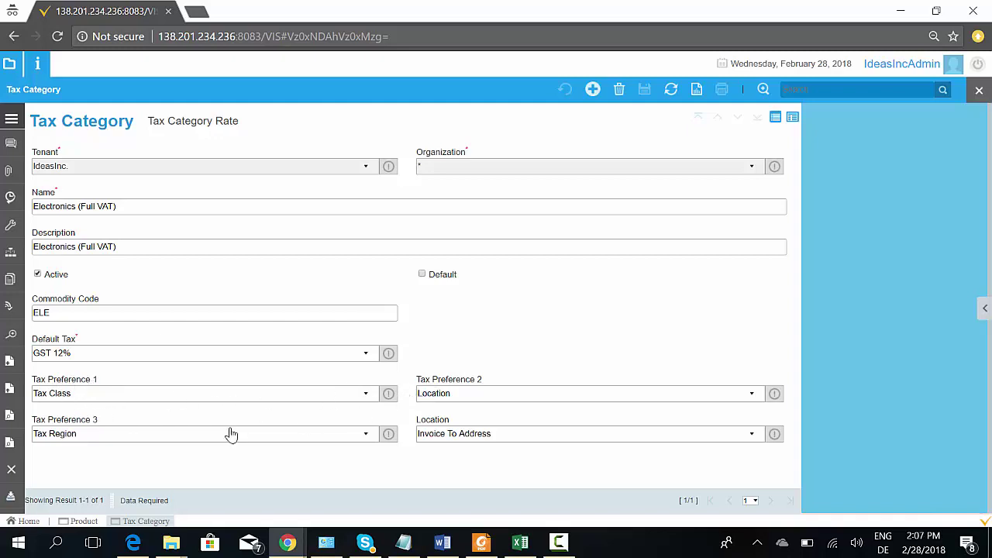
key("alt+Down")
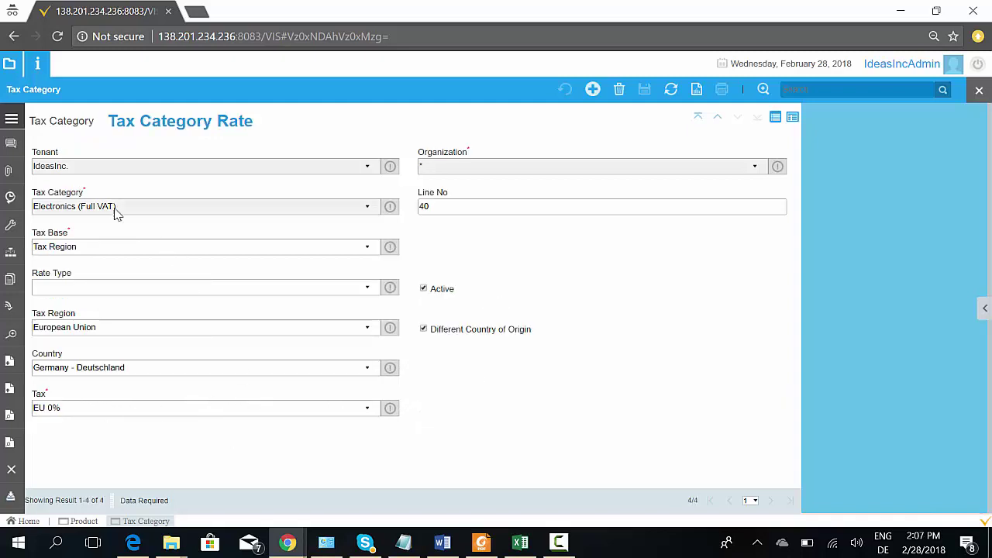
left_click(65, 121)
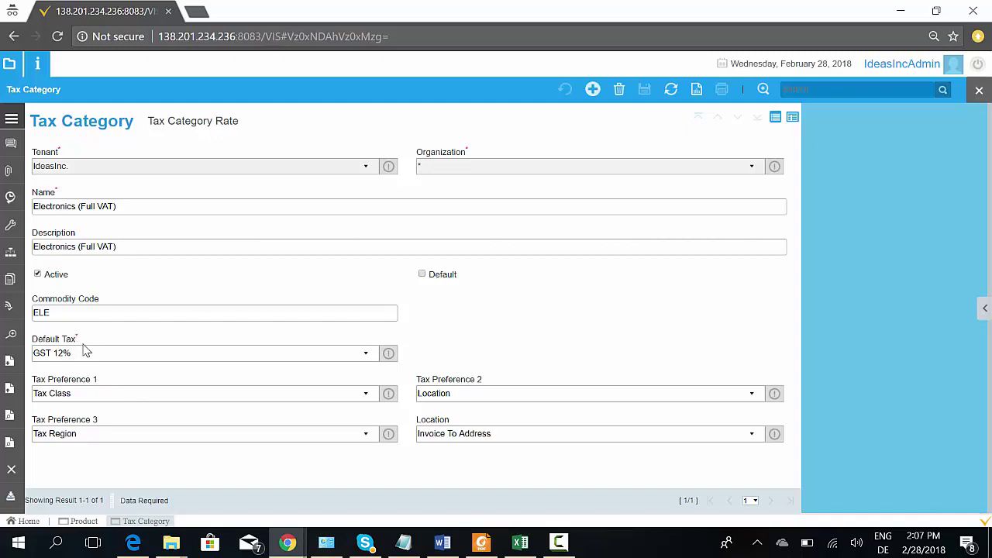
left_click_drag(82, 347, 34, 338)
left_click(36, 341)
- Search the application for "customer" and open the Customer Master window
left_click(9, 63)
left_click(58, 117)
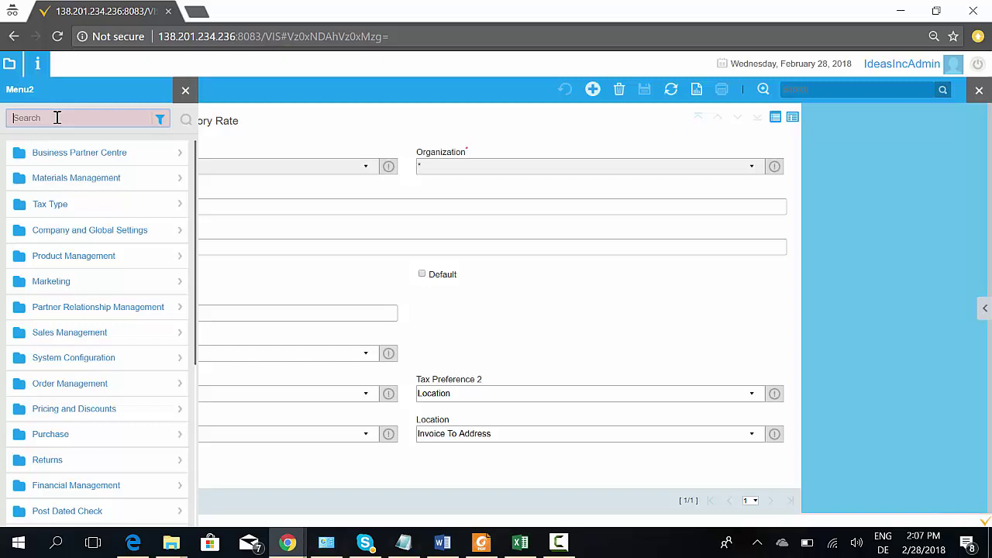
type("customer")
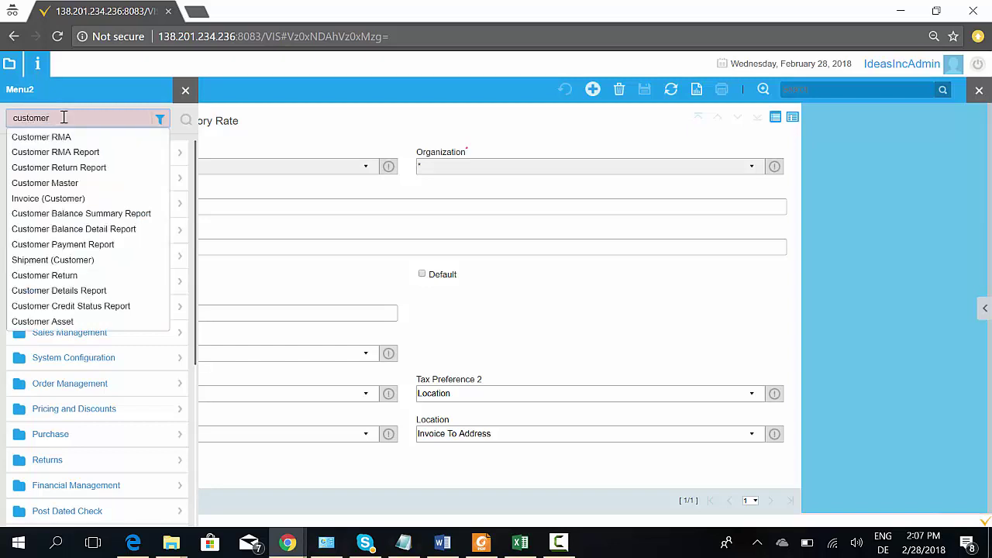
left_click(48, 187)
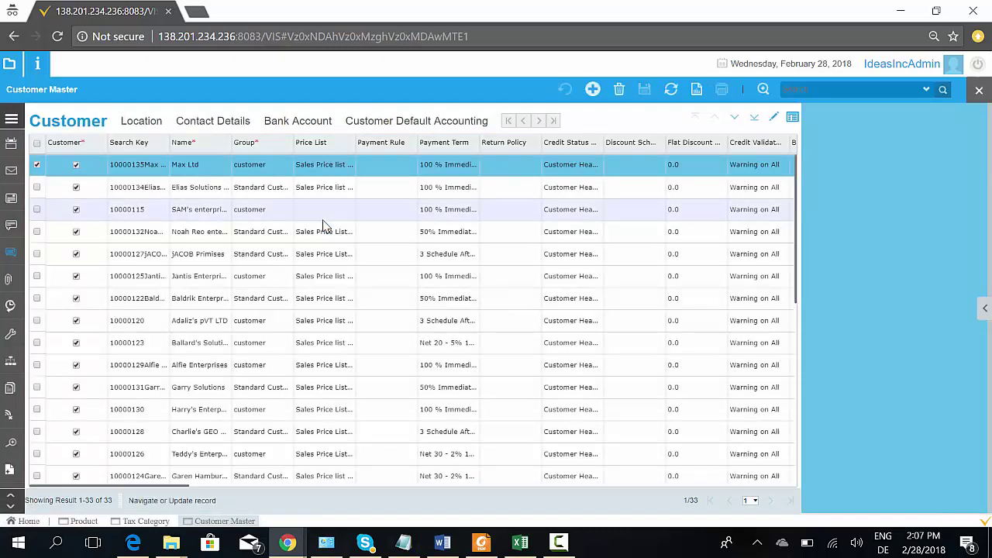
- Examine the Address field of Max Ltd's location in single-record view and return to the customer's main record
left_click(773, 117)
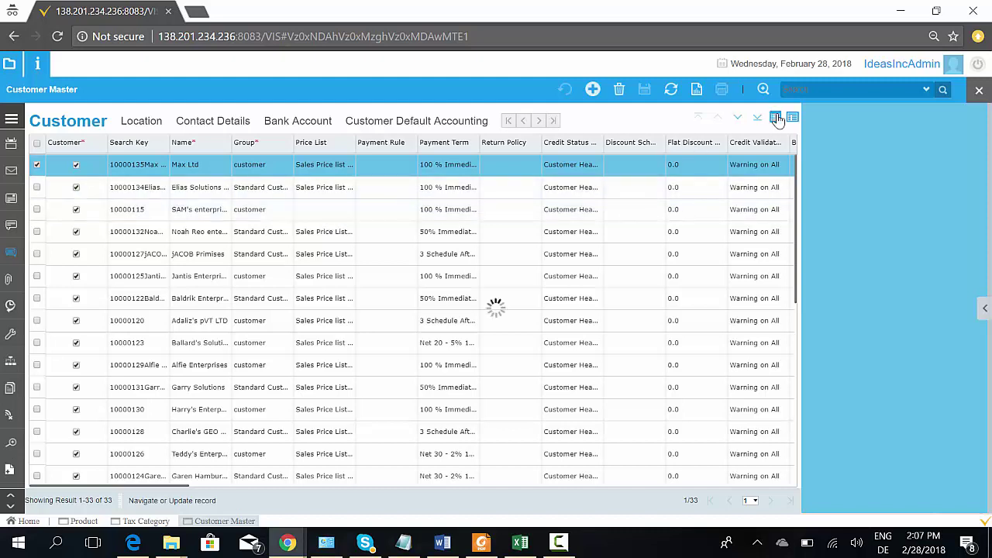
left_click(157, 126)
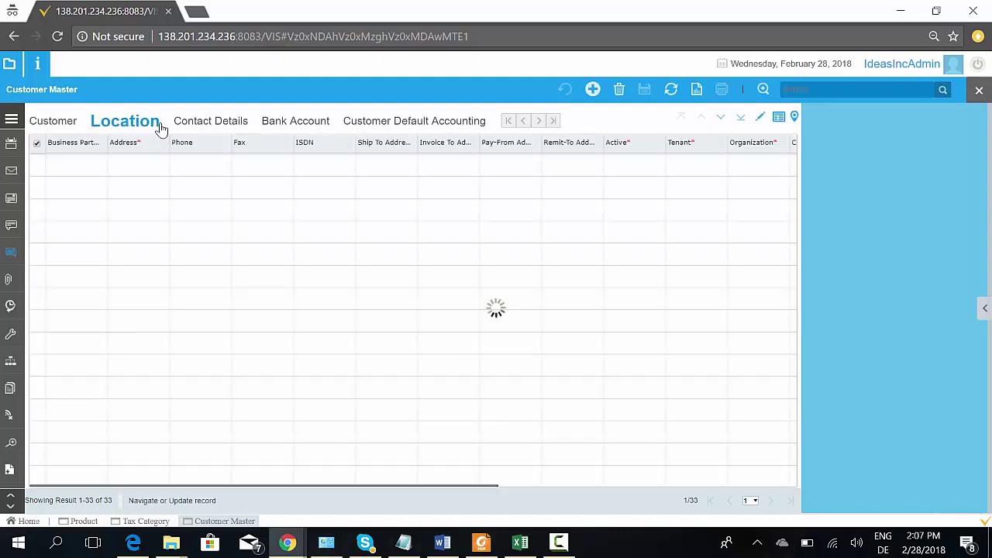
left_click(759, 124)
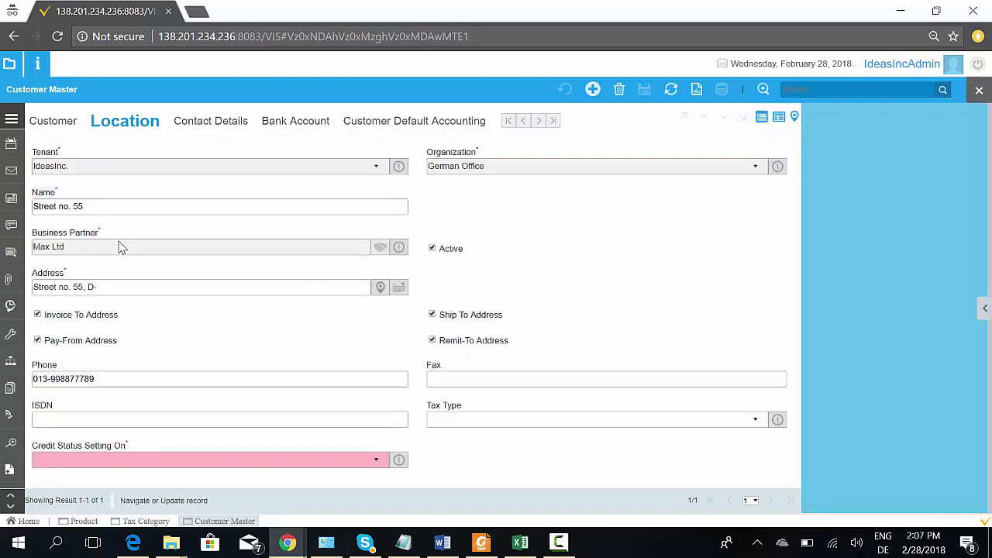
left_click_drag(73, 276, 43, 277)
left_click(45, 279)
left_click(69, 124)
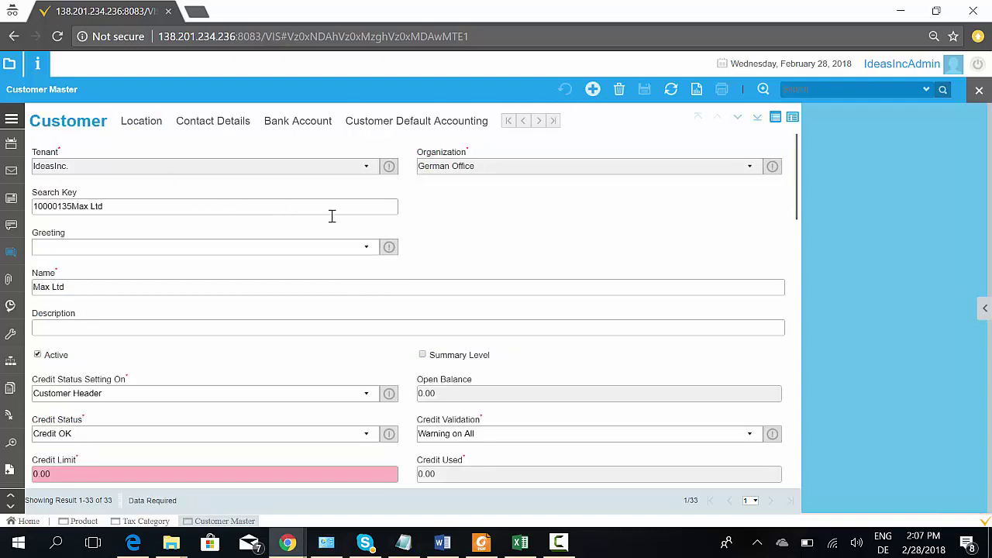
- Try NGO as the Tax Class on Max Ltd's main customer record
scroll(485, 243, "down", 4)
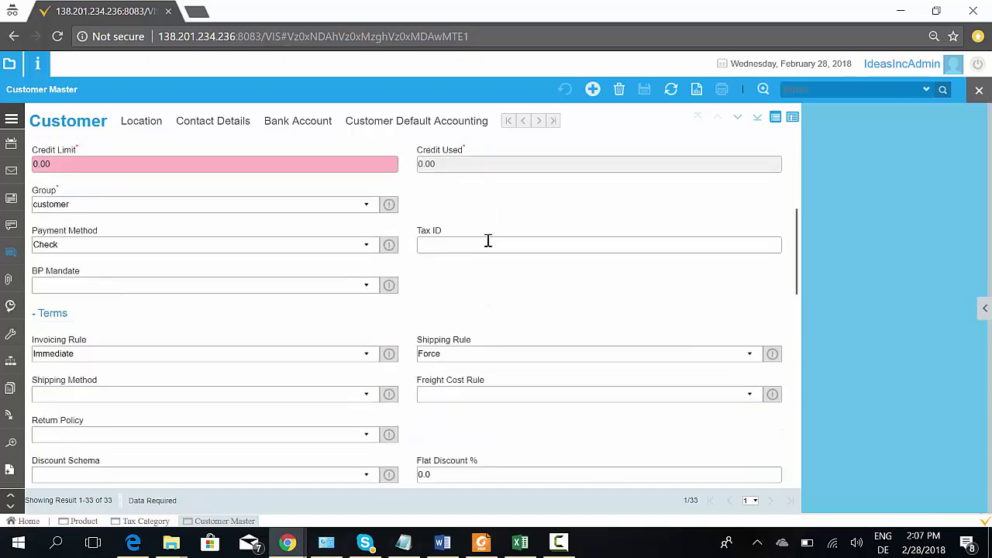
scroll(487, 241, "down", 10)
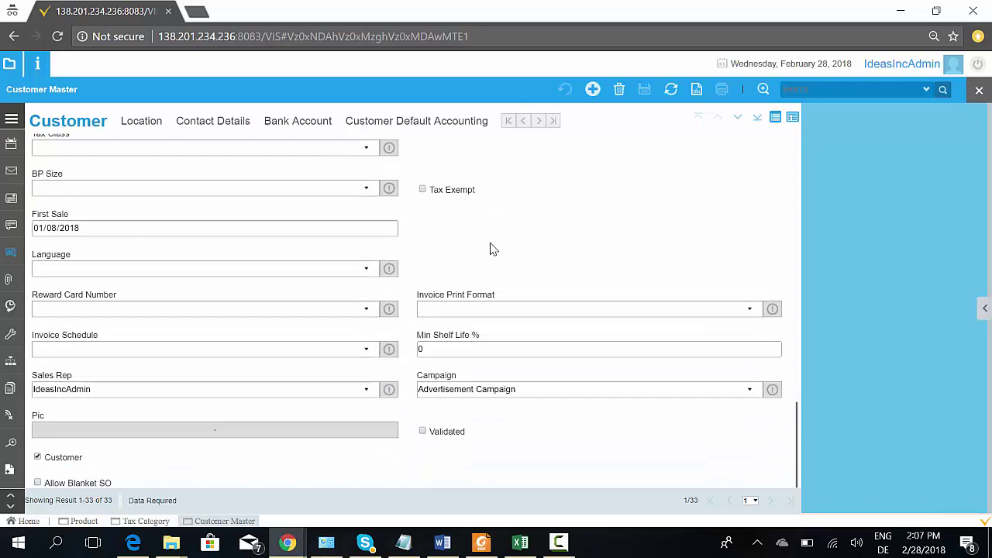
scroll(489, 249, "up", 5)
scroll(492, 248, "up", 3)
scroll(492, 248, "down", 5)
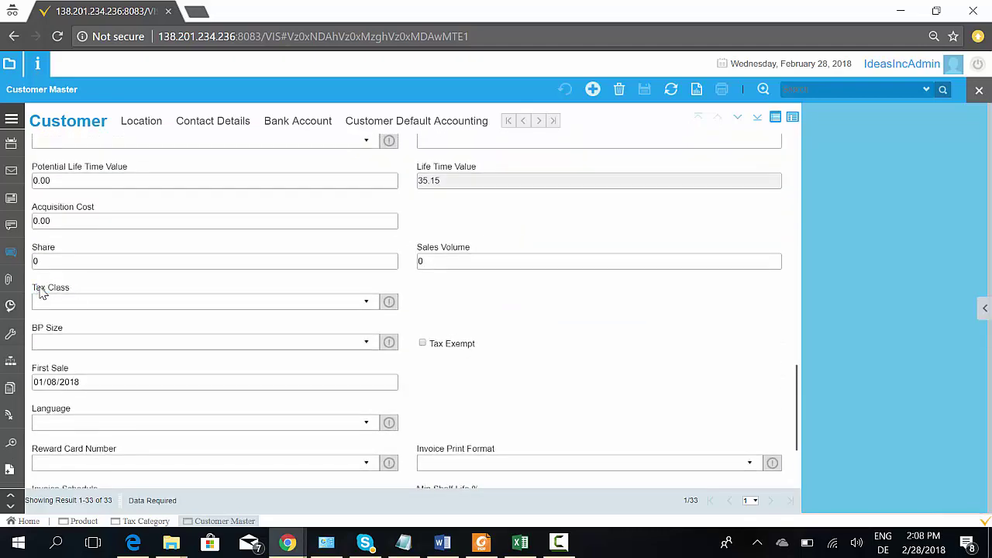
left_click(105, 304)
left_click(104, 303)
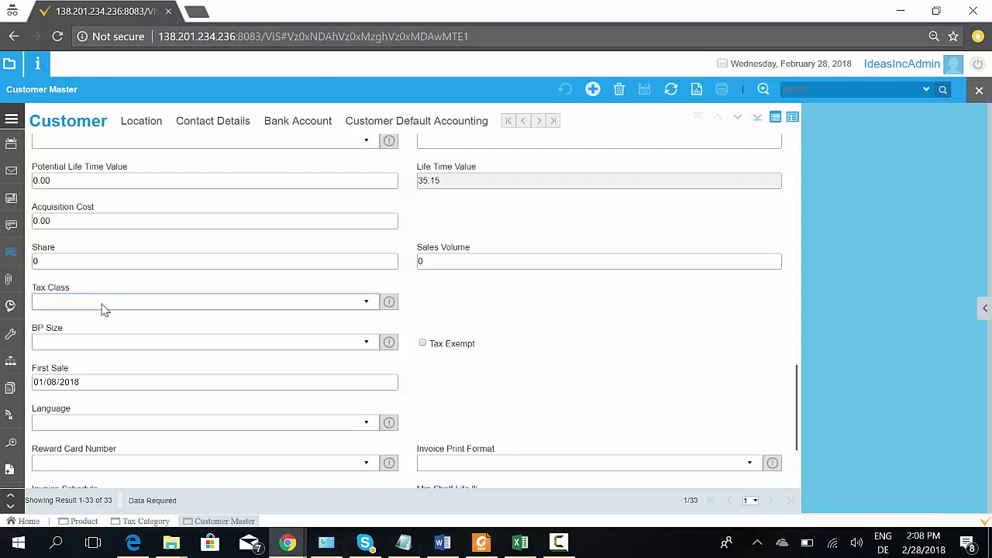
left_click(99, 305)
left_click(95, 345)
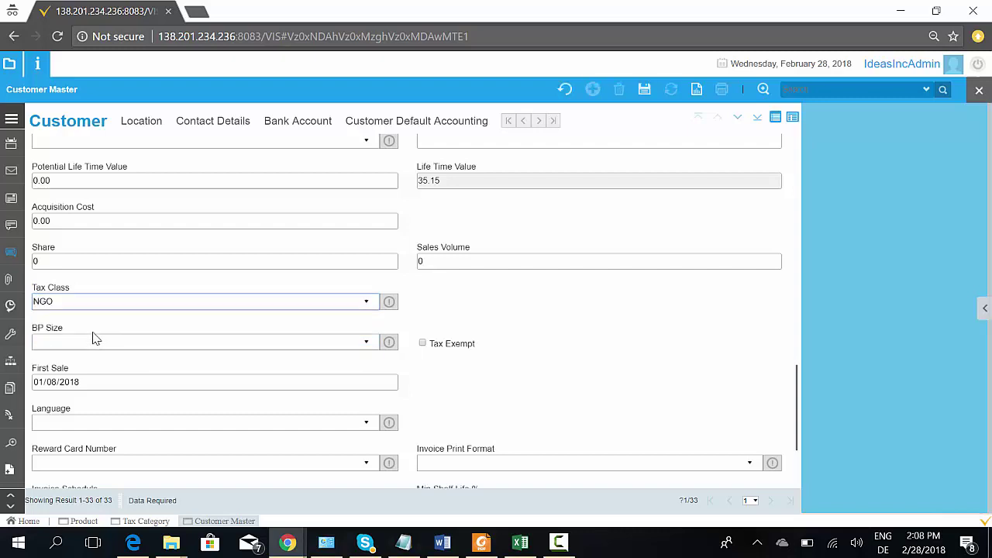
- Discard the unsaved Tax Class change and close the Customer Master window
left_click(564, 90)
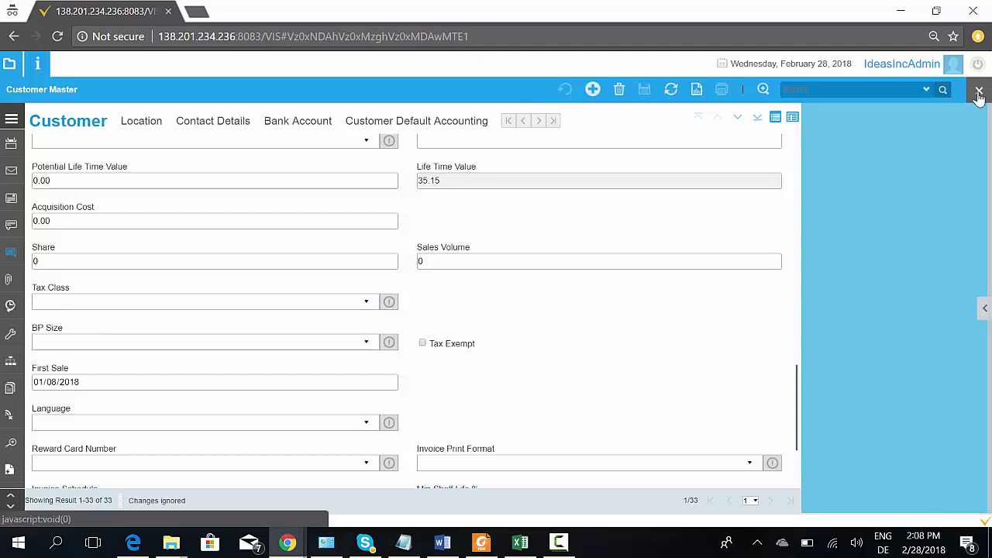
left_click(979, 90)
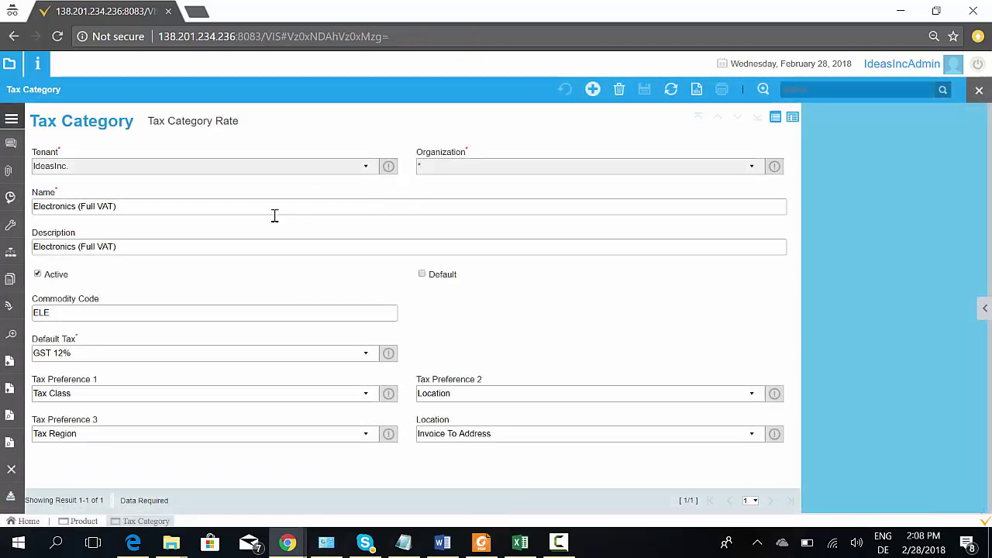
- Search the application for "tax" and open the Tax Declaration window
left_click(10, 67)
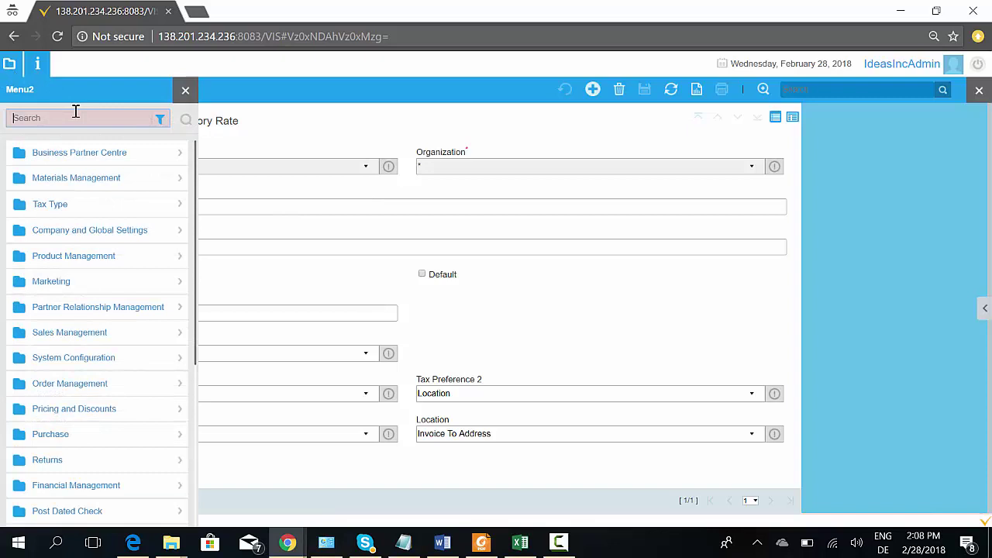
type("tr")
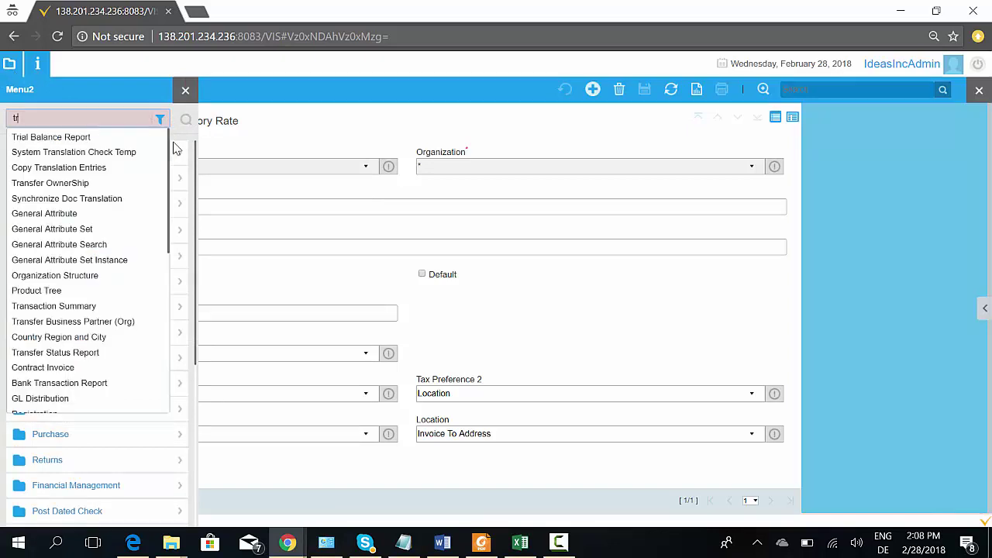
type("a")
key("BackSpace")
key("BackSpace")
type("ay")
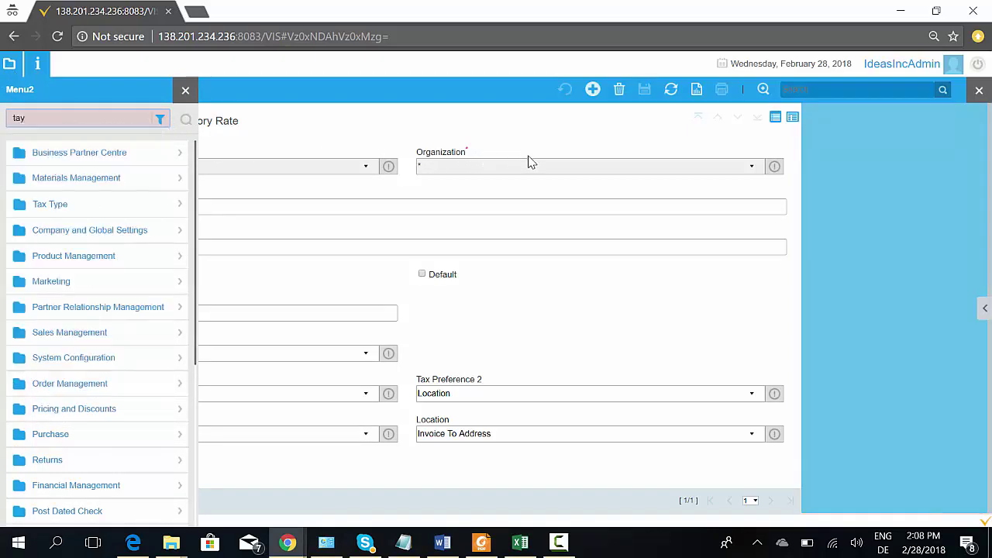
key("BackSpace")
type("x")
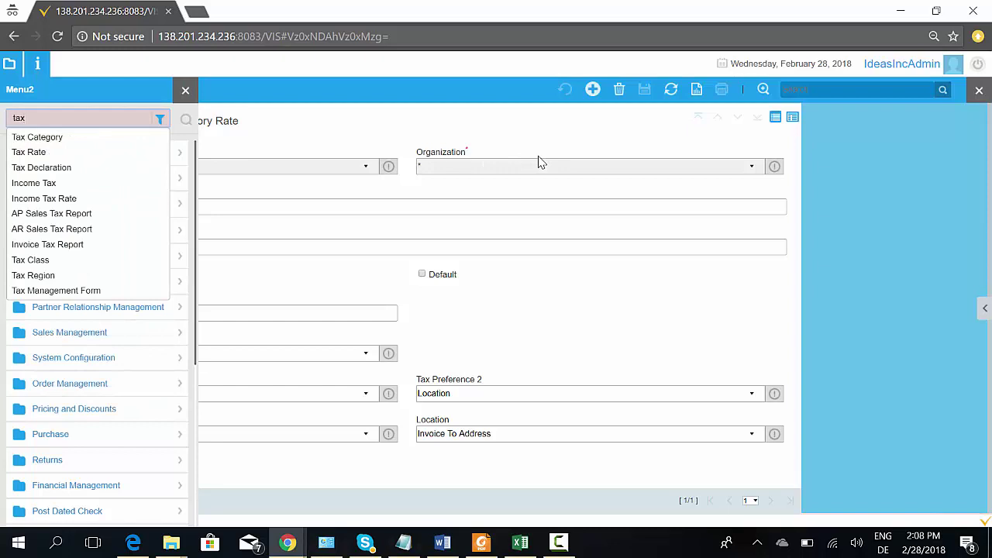
left_click(46, 169)
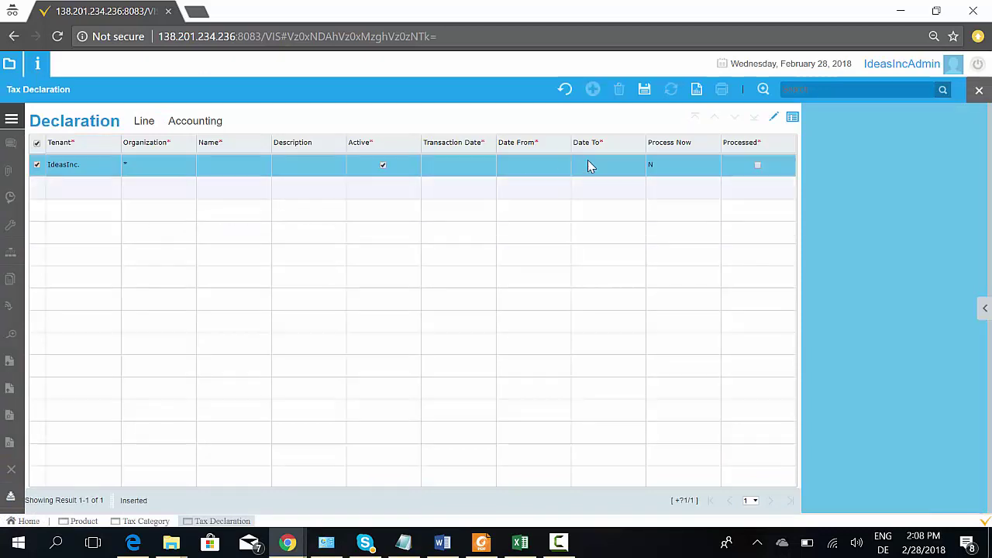
- Examine the blank tax declaration in single-record view, then discard it and close the window
left_click(773, 117)
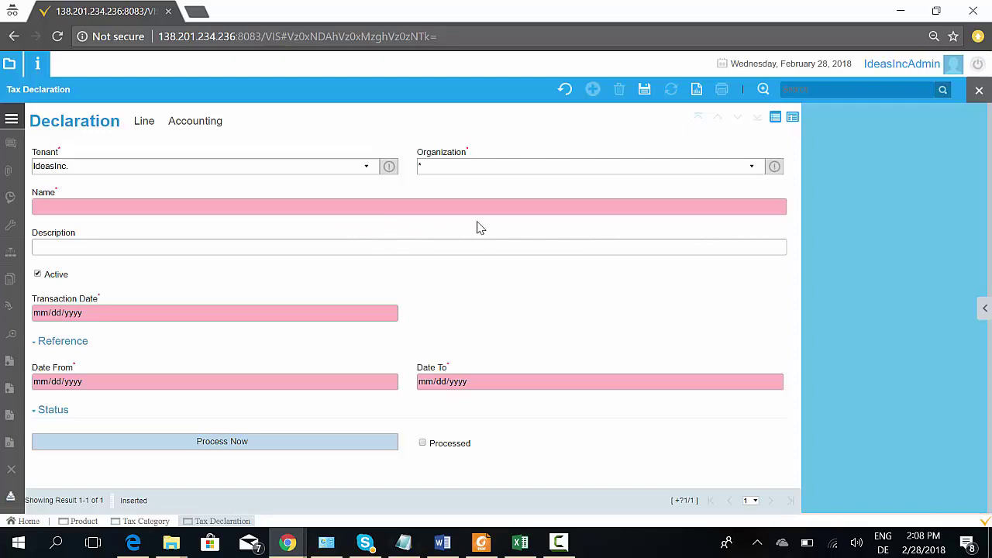
left_click(564, 91)
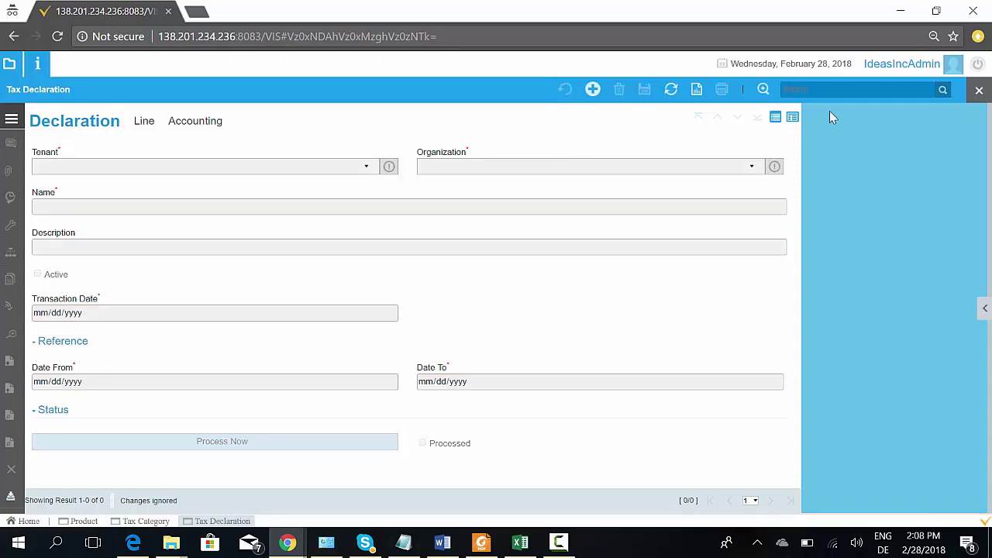
left_click(978, 90)
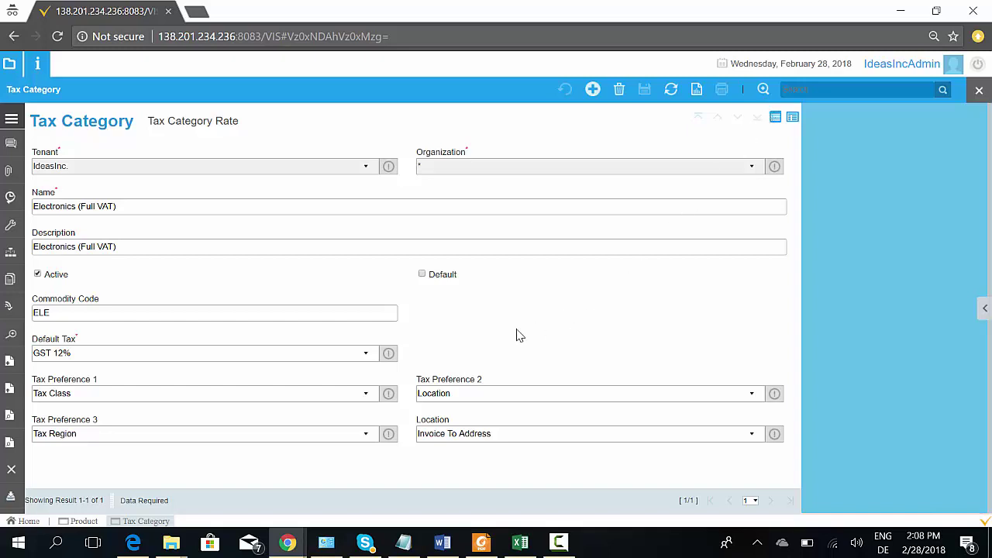
- Open the tax category's default tax GST 12% in single-record view and check its SO/PO Type options and Rate
left_click(389, 355)
left_click(393, 381)
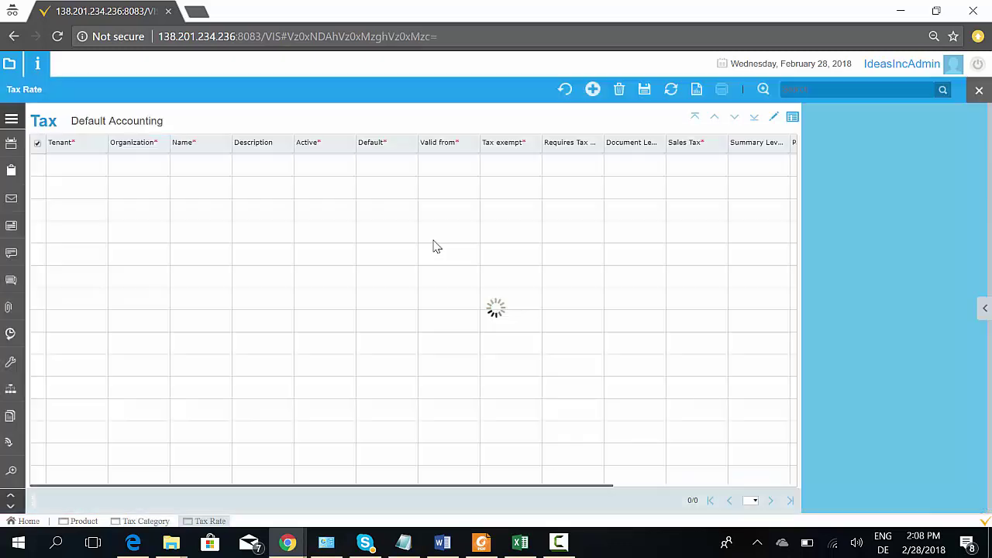
left_click(769, 117)
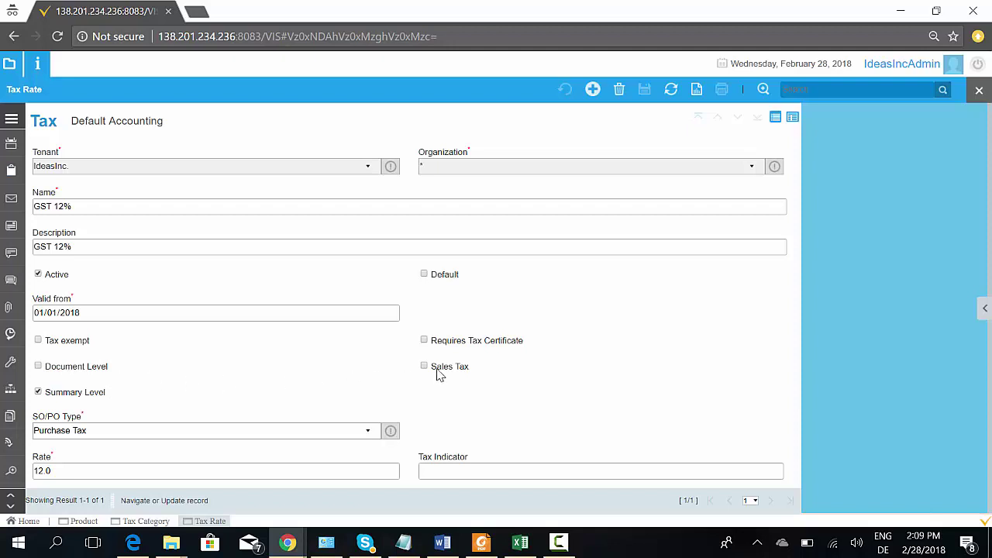
left_click(295, 433)
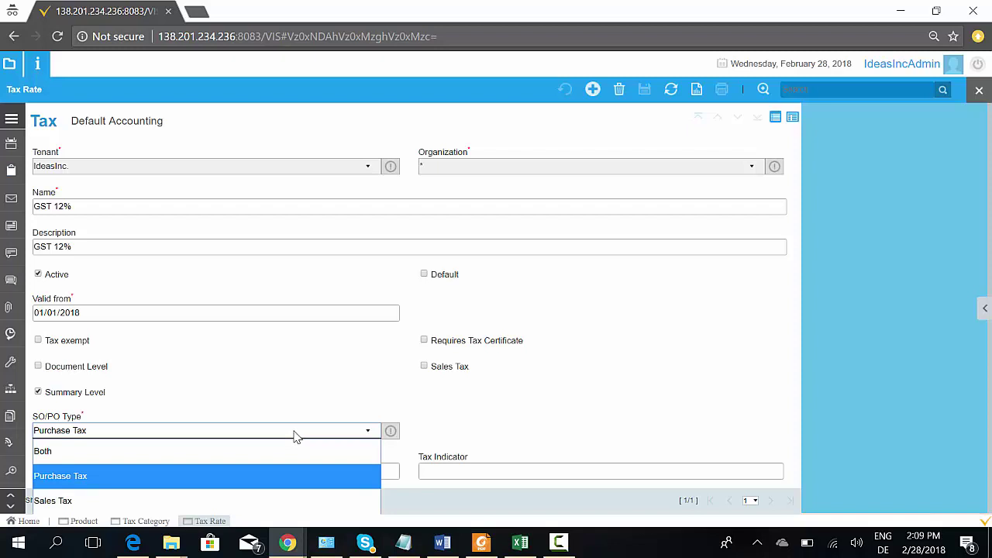
left_click(295, 436)
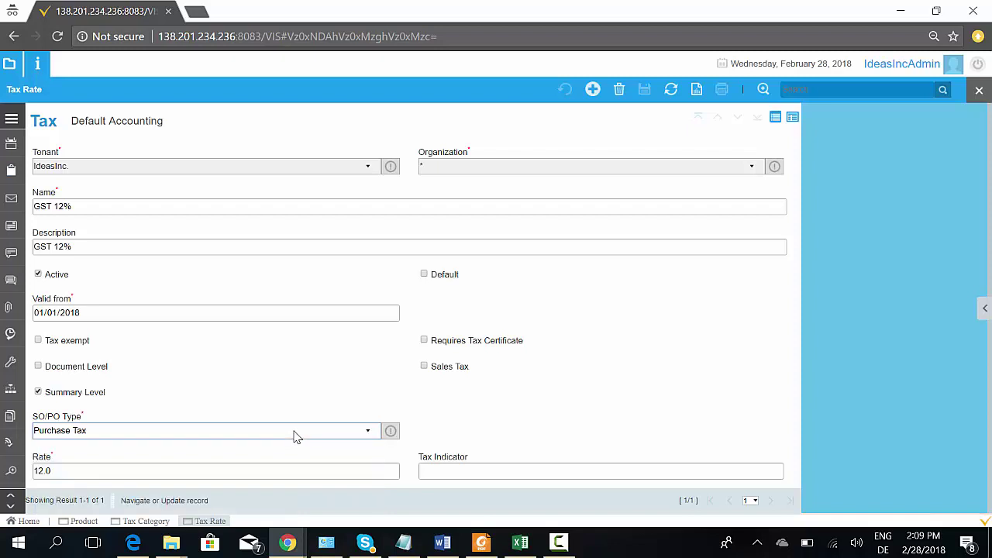
left_click(345, 471)
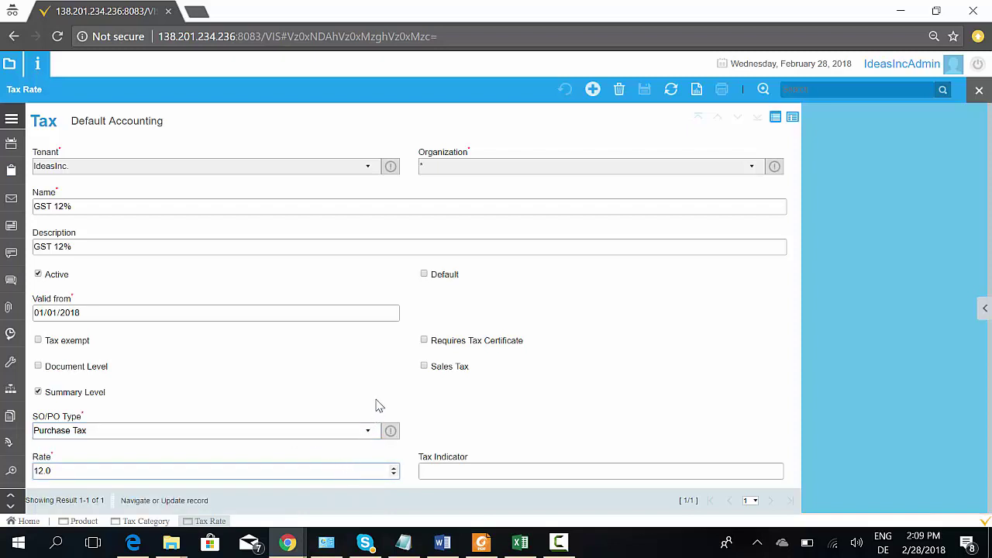
- Return the Tax Rate window to the grid view and list all tax records with an empty search
left_click(774, 117)
left_click(804, 90)
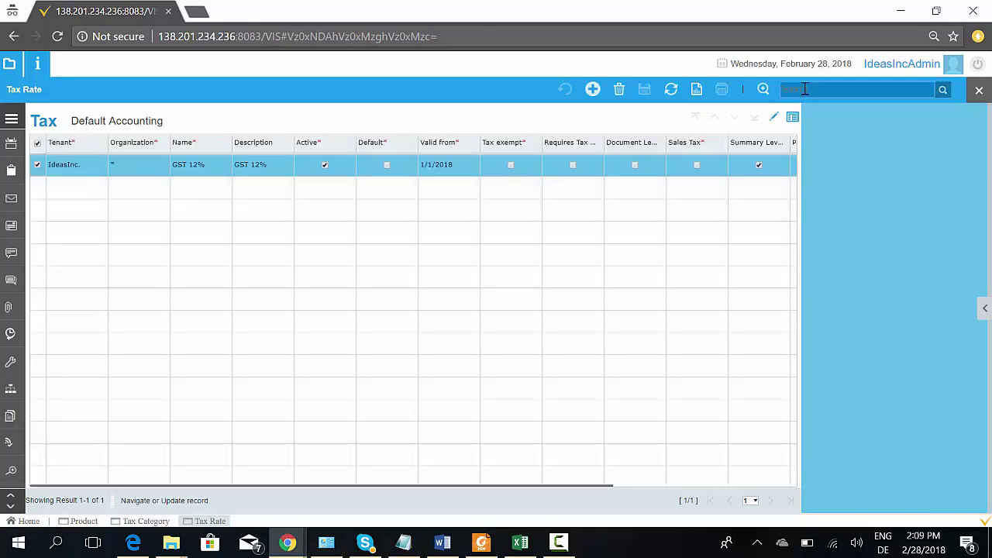
key("Return")
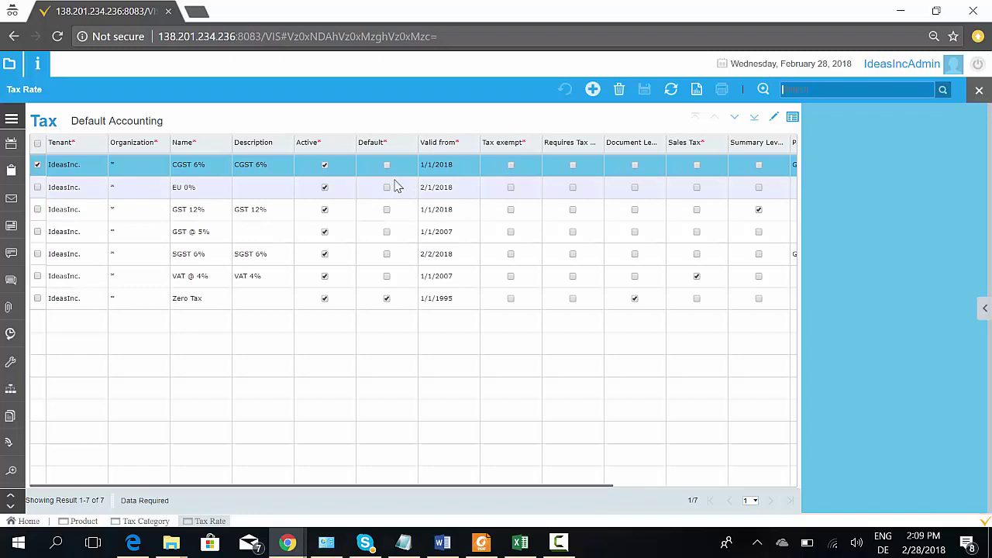
- Show CGST 6% with its Parent Tax in single-record view and move forward to the GST 12% record
left_click(773, 117)
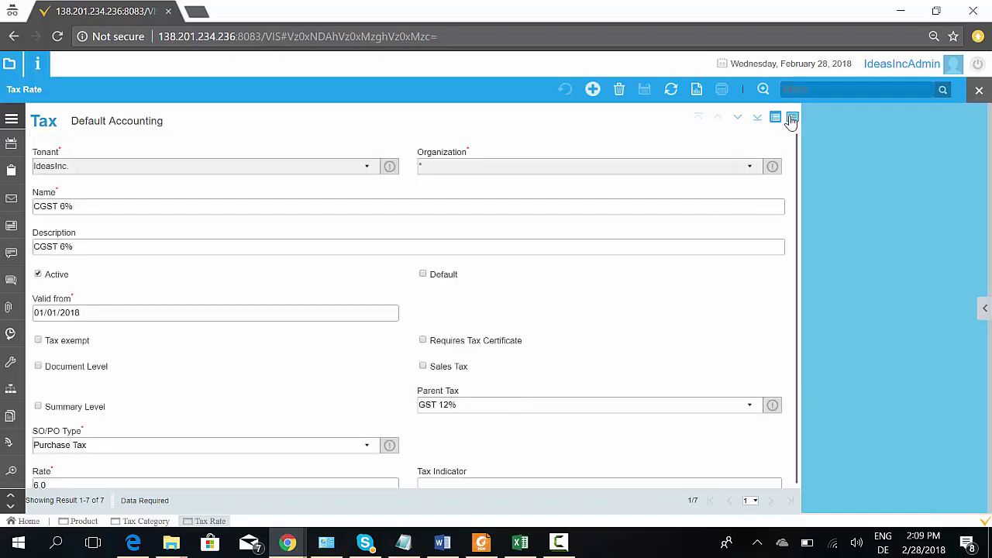
left_click(738, 119)
left_click(739, 118)
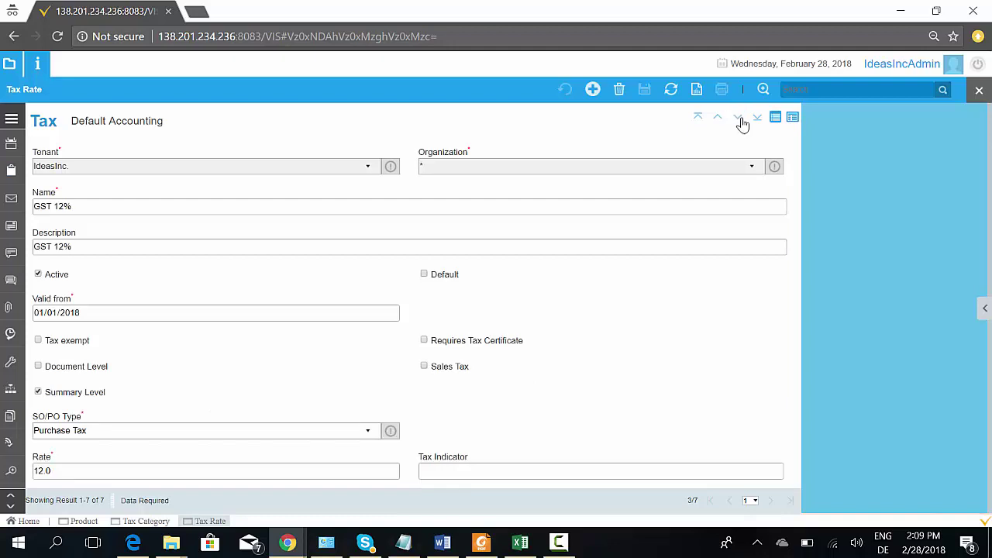